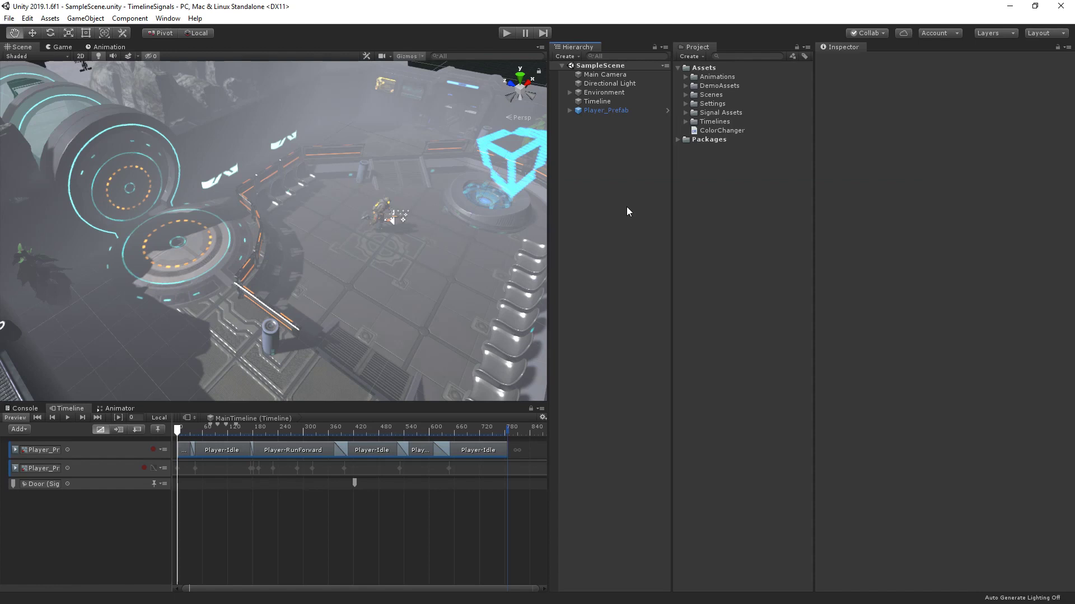
Step: Expand the Signal Assets folder and inspect the DoorTrigger signal asset
click(686, 113)
click(730, 121)
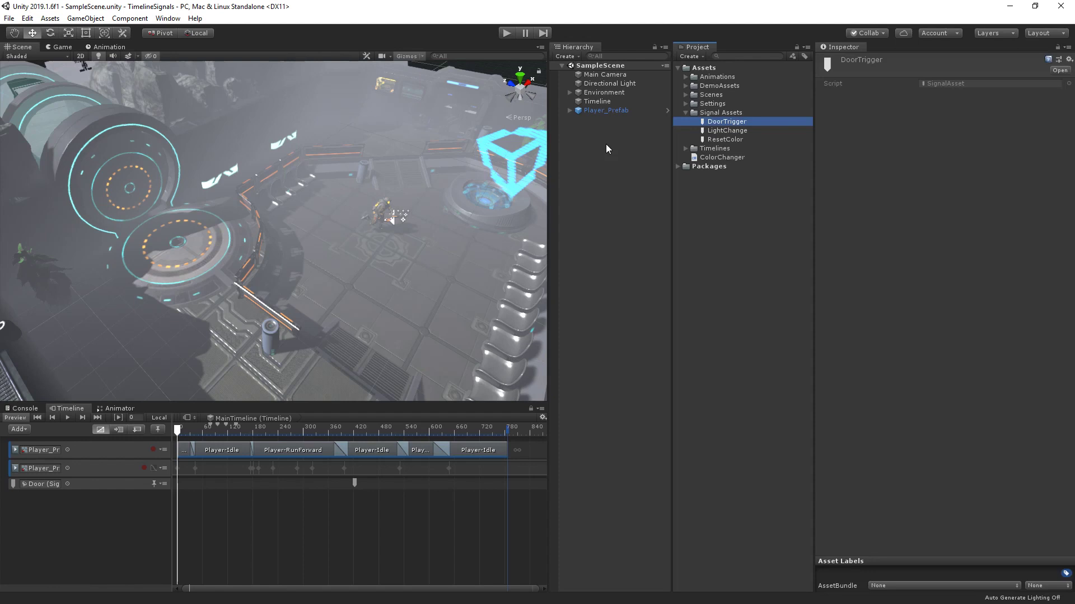
Step: Show the timeline Markers row and inspect the first marker's signal emitter
click(606, 152)
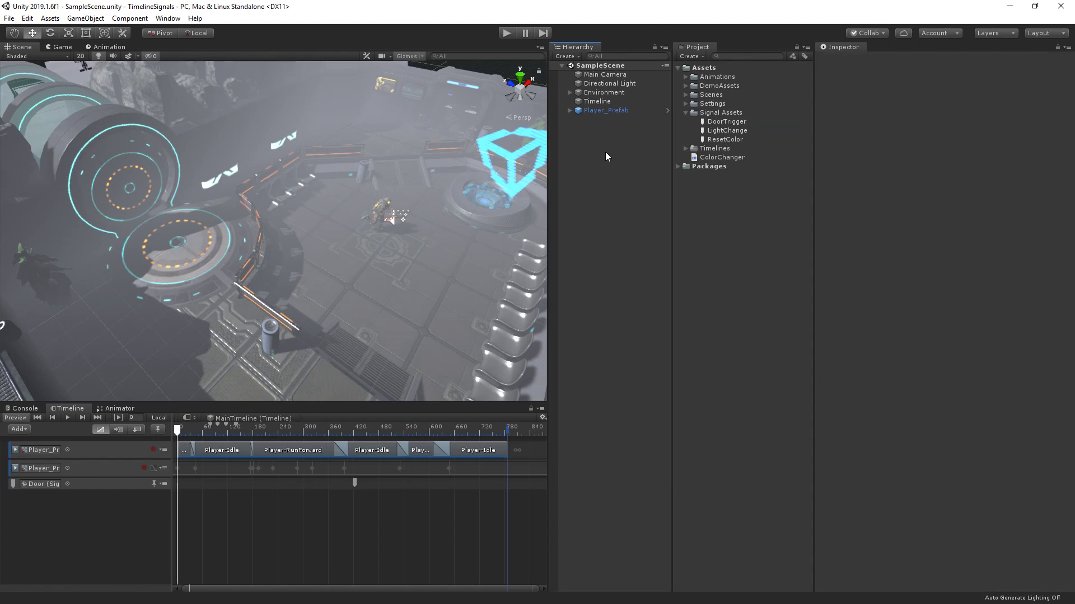
click(157, 430)
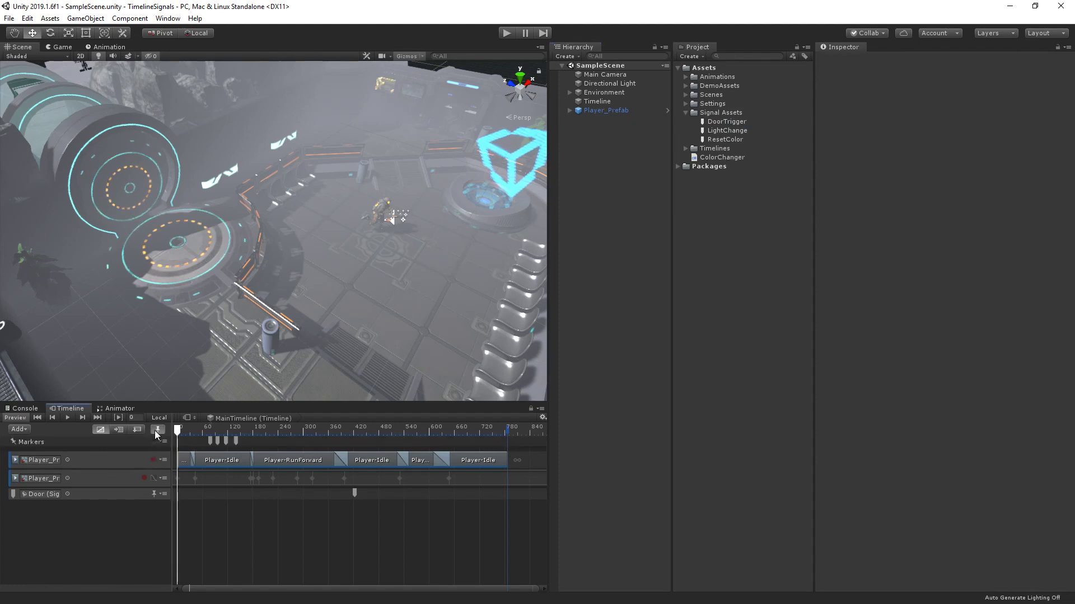
click(210, 441)
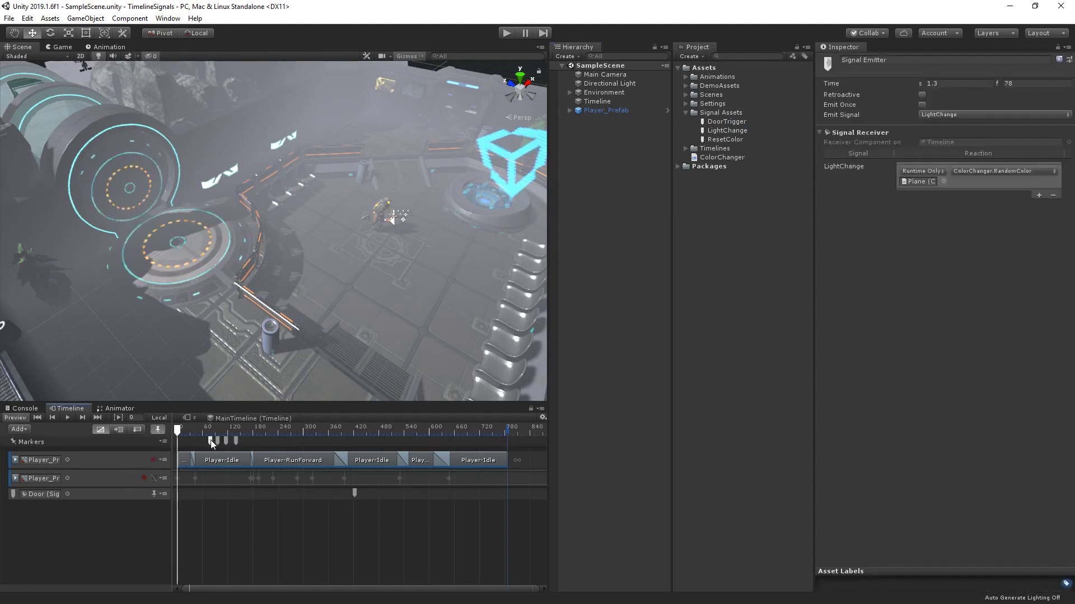
click(245, 442)
Step: Drop a LightChange signal emitter onto the Markers row at frame 149
right_click(244, 442)
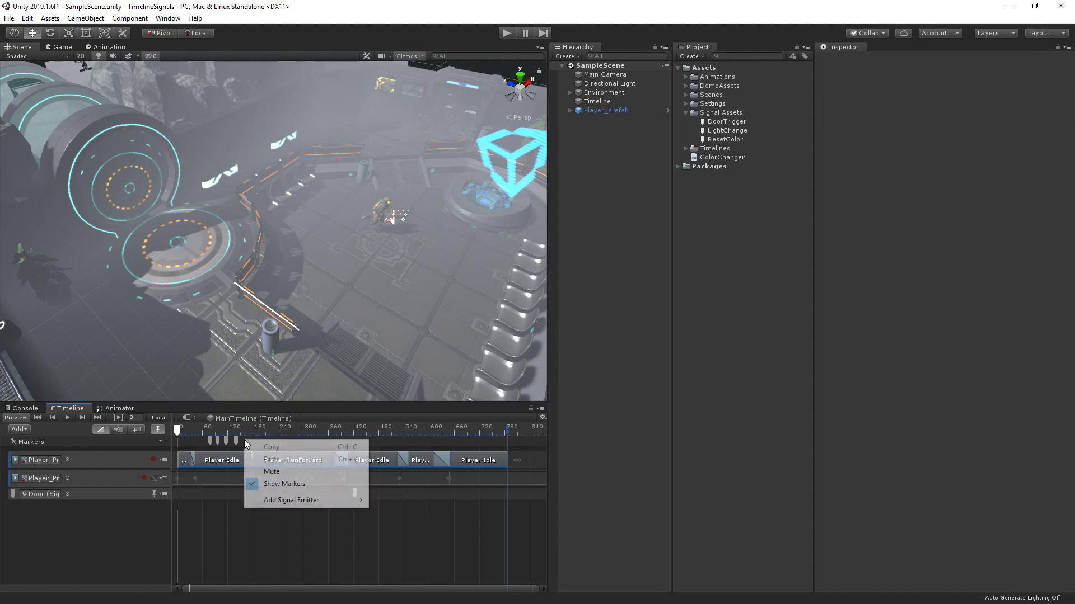
mouse_move(330, 504)
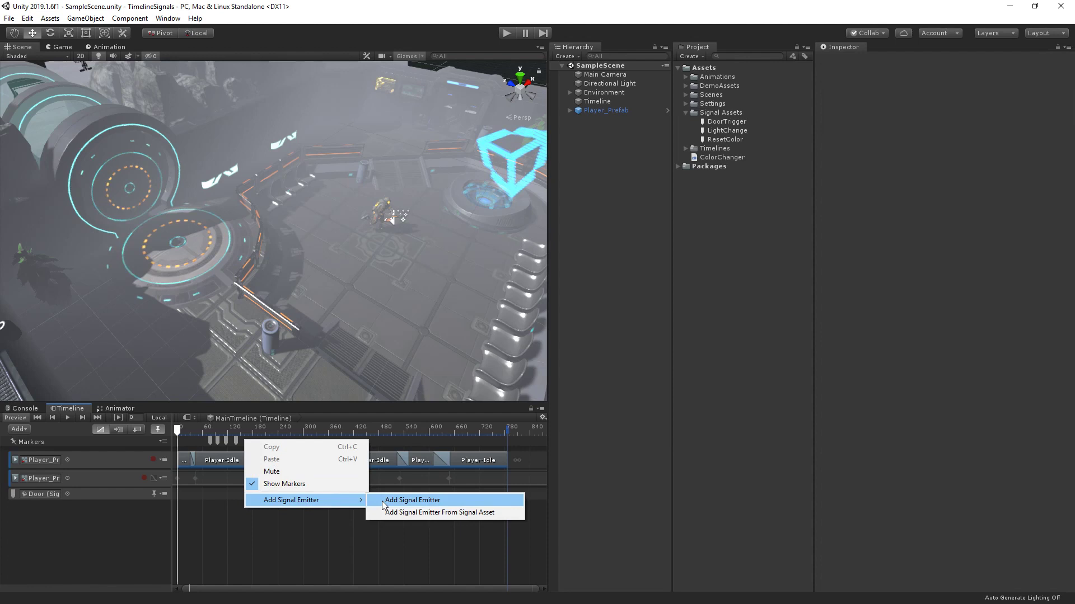
click(391, 501)
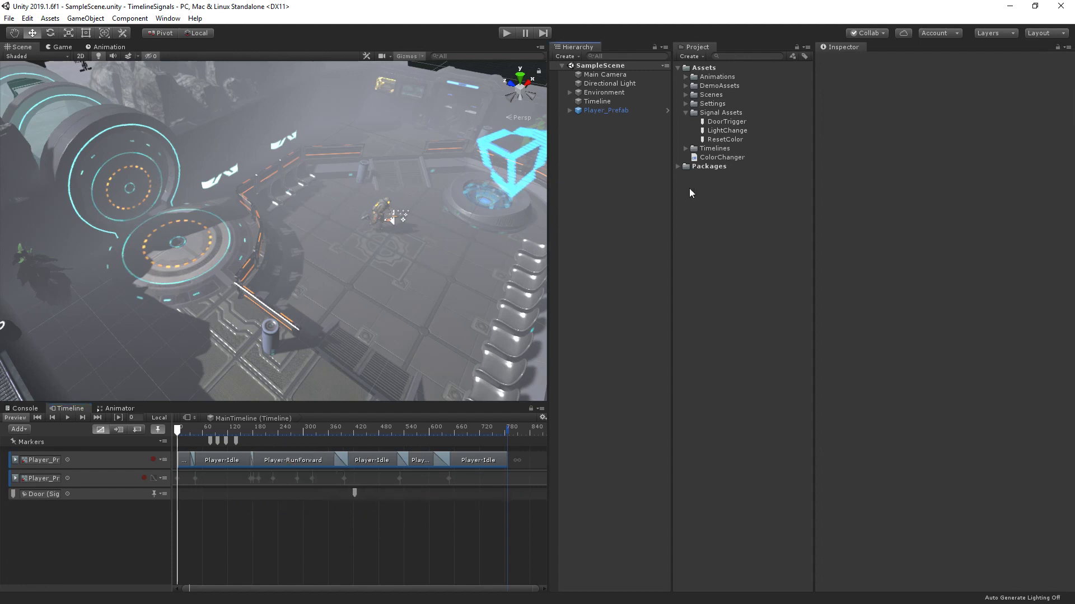
drag(718, 130, 336, 439)
drag(240, 441, 240, 442)
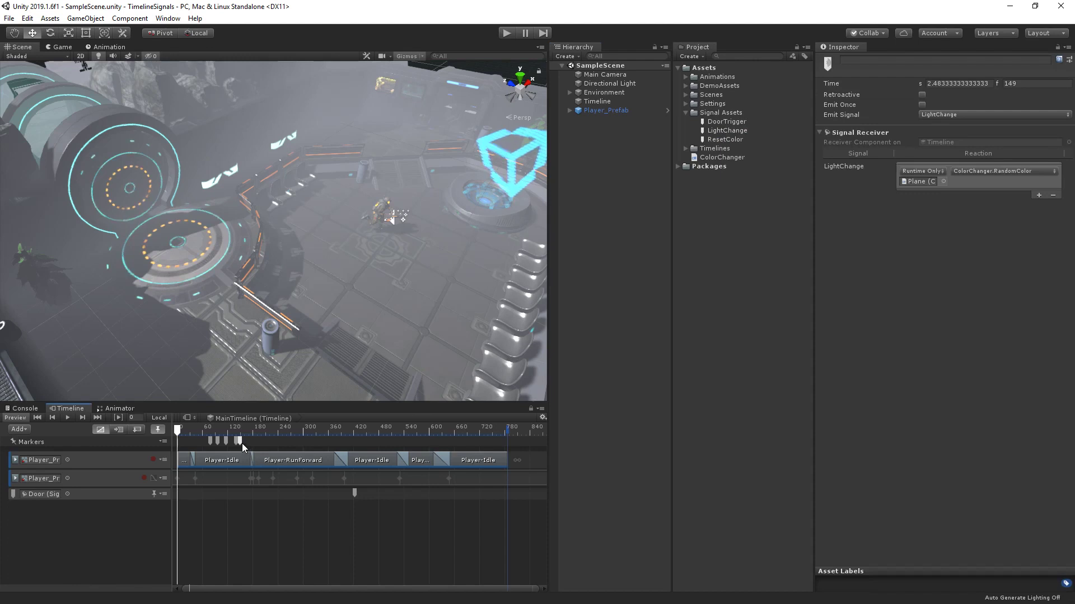
click(242, 443)
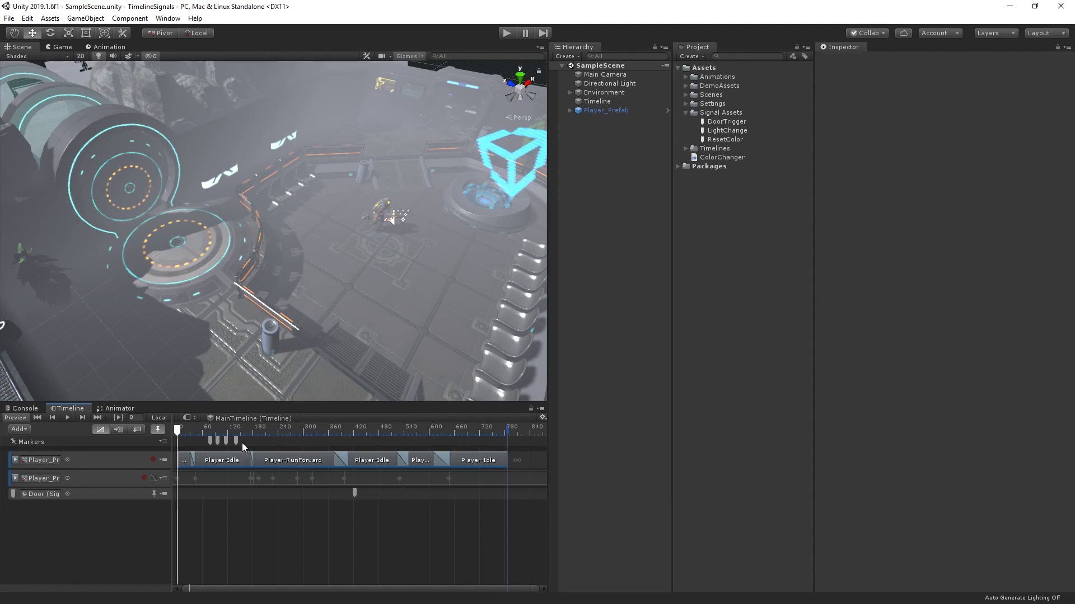
click(82, 493)
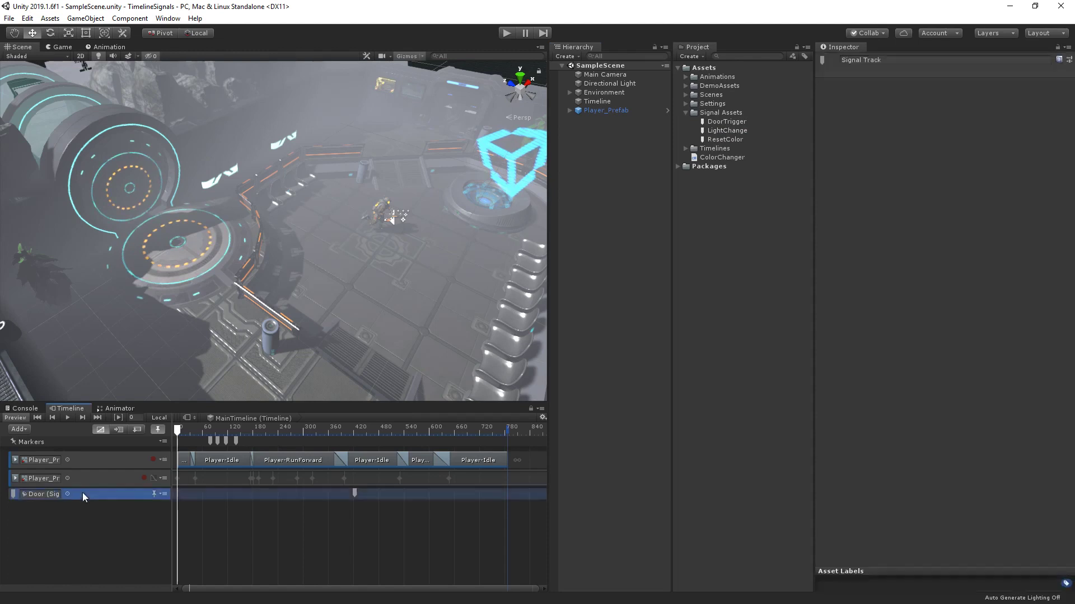
click(354, 494)
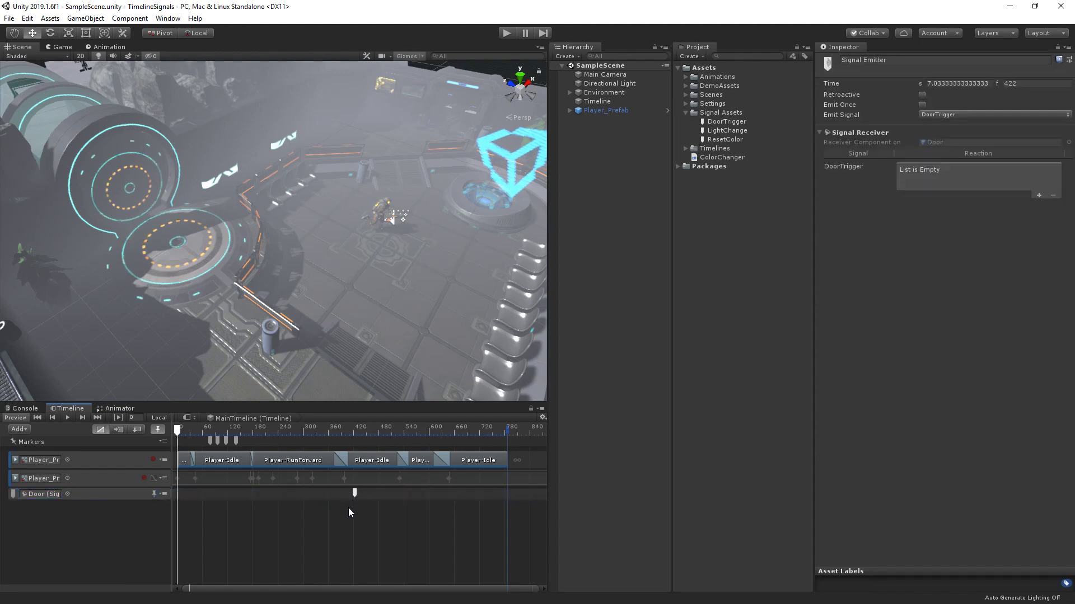
click(341, 520)
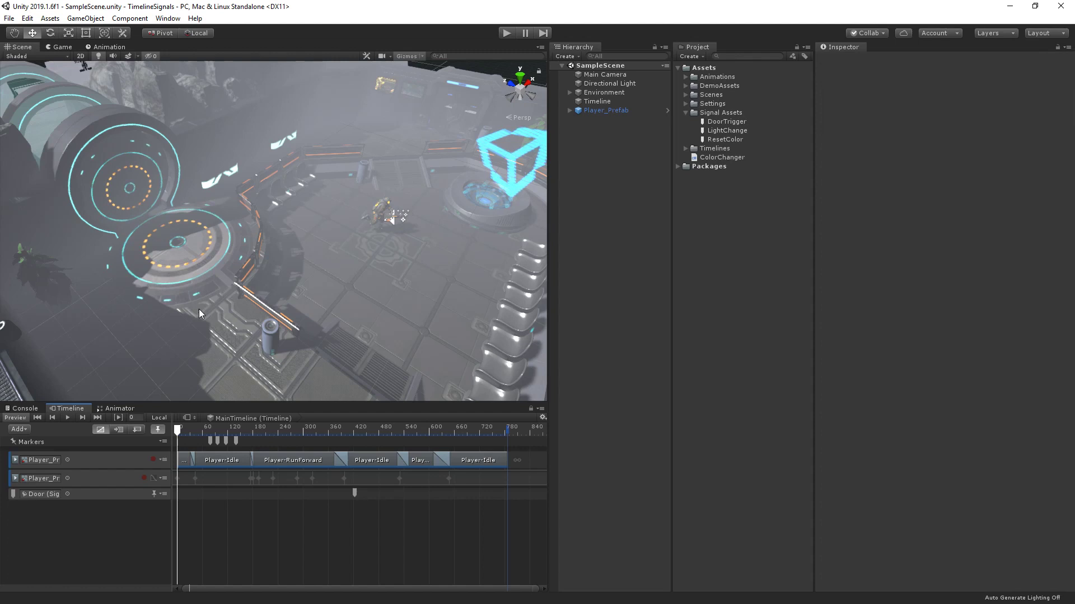
click(123, 202)
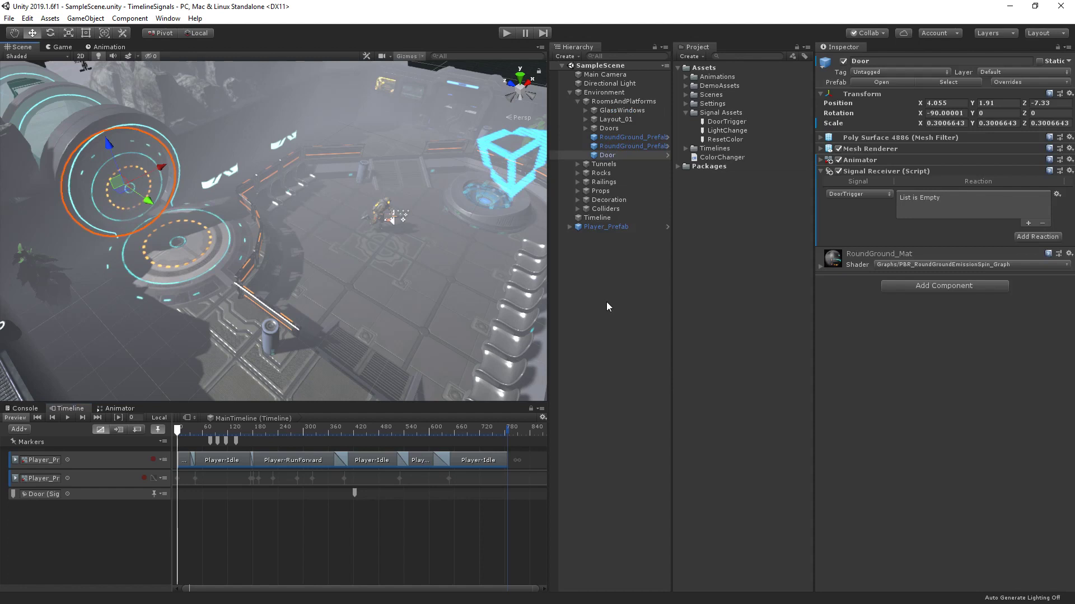
Step: Run the scene in Play mode to preview the timeline, then stop it
key(ctrl+p)
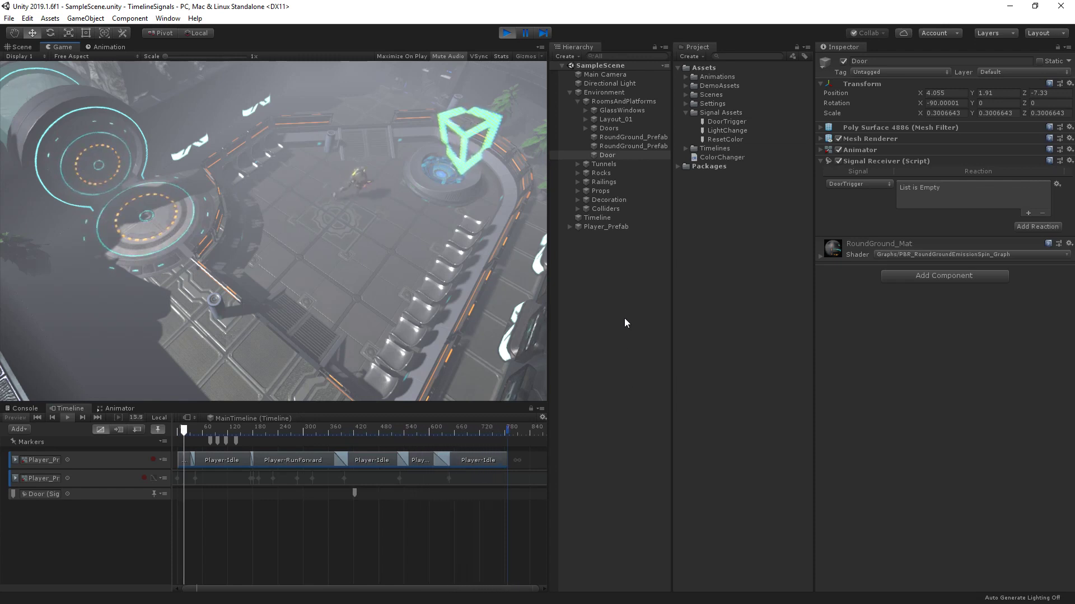
click(504, 29)
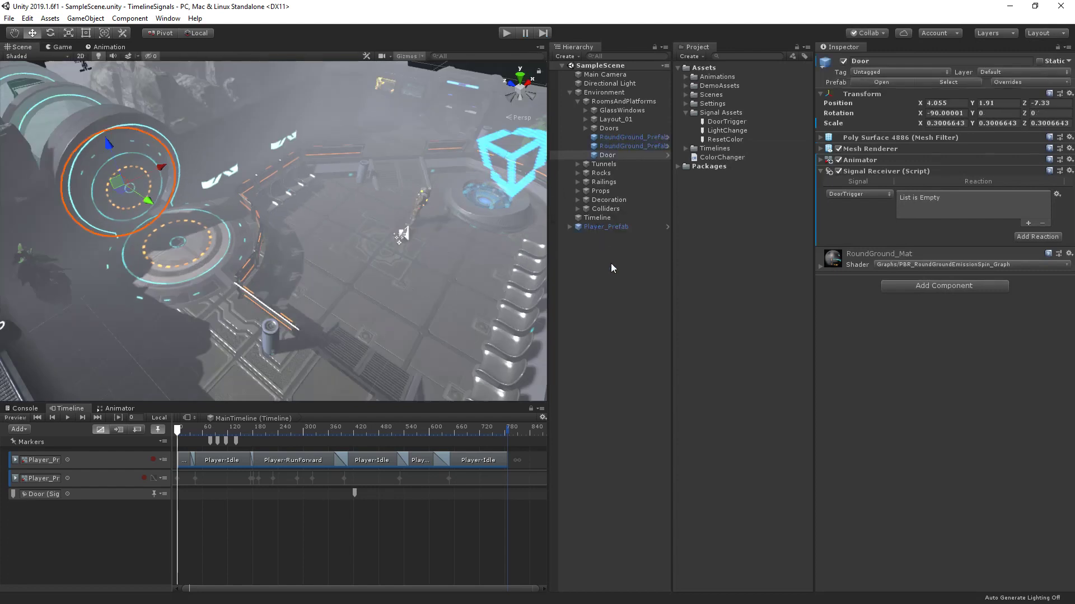
Step: Add a DoorTrigger reaction on the Door that calls Animator.SetTrigger
click(354, 493)
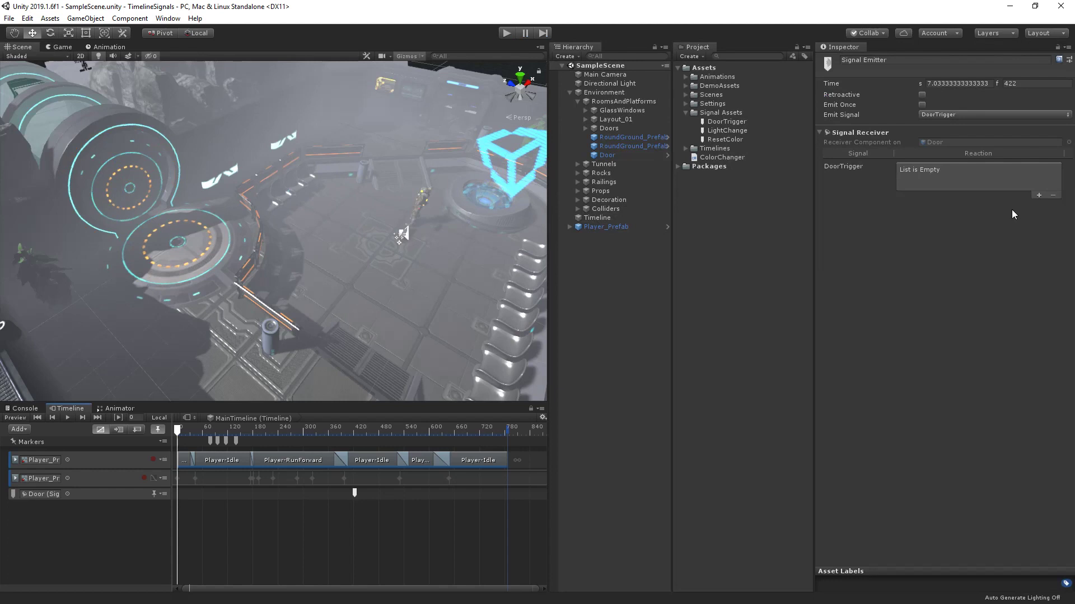
click(1039, 196)
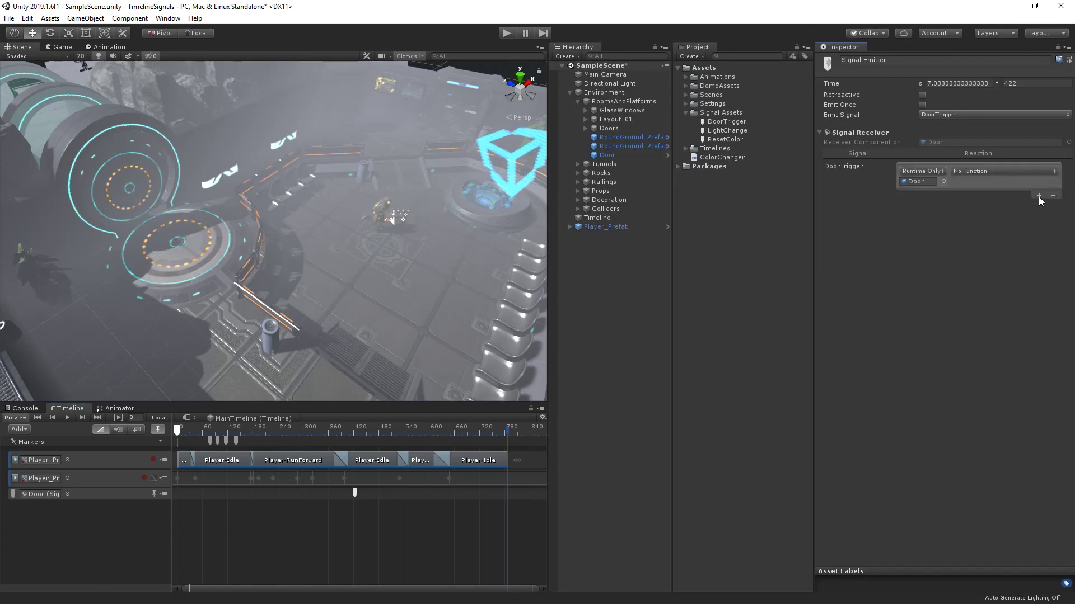
click(995, 171)
mouse_move(981, 255)
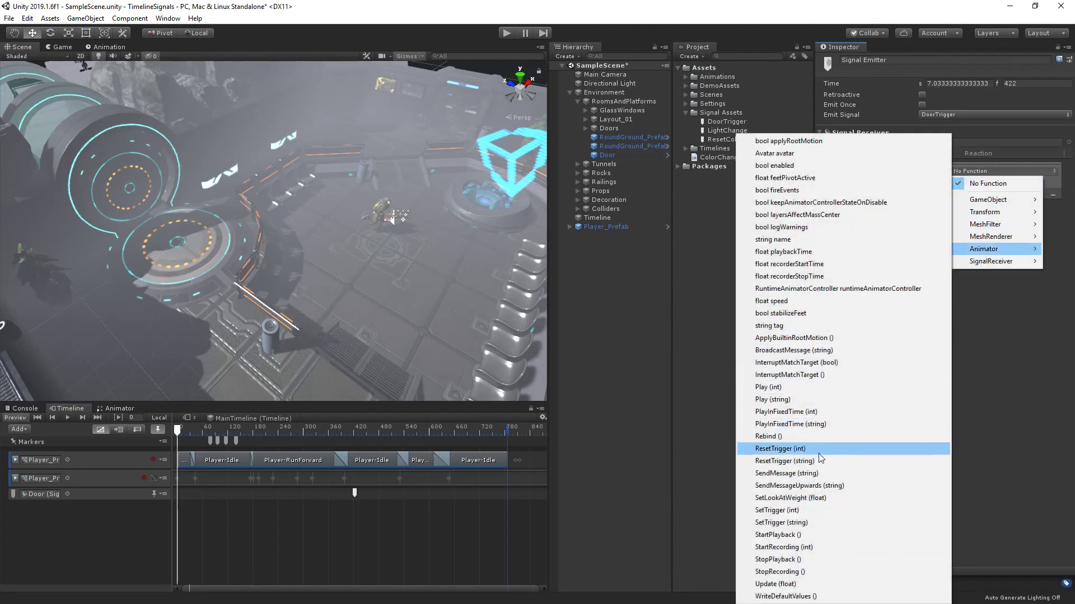
click(801, 522)
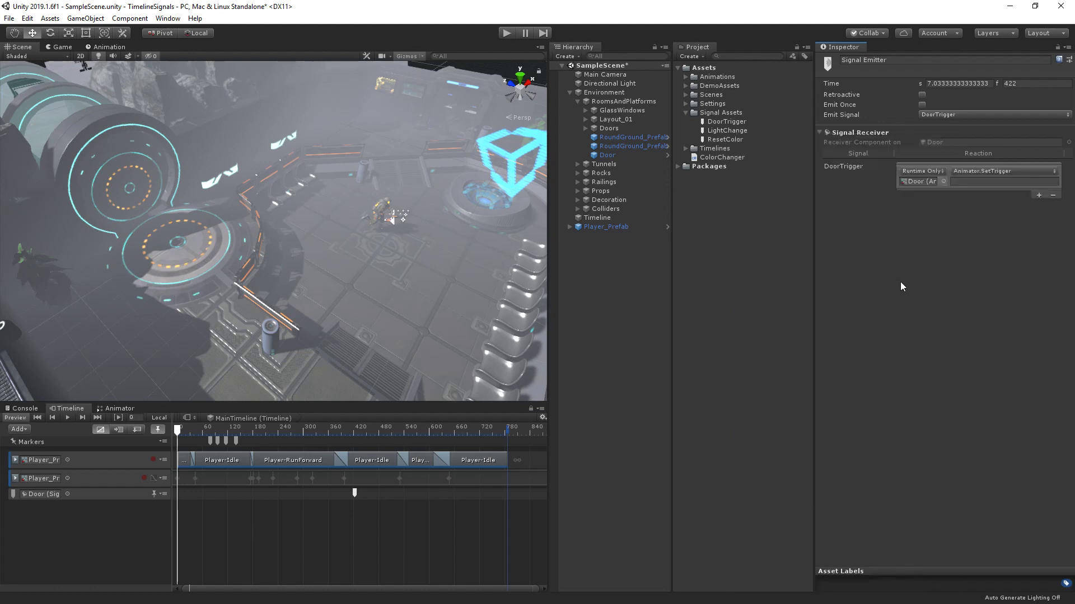
Step: Set the trigger name to 'toggleDoor' and play the scene to test the door
click(969, 184)
text(togg)
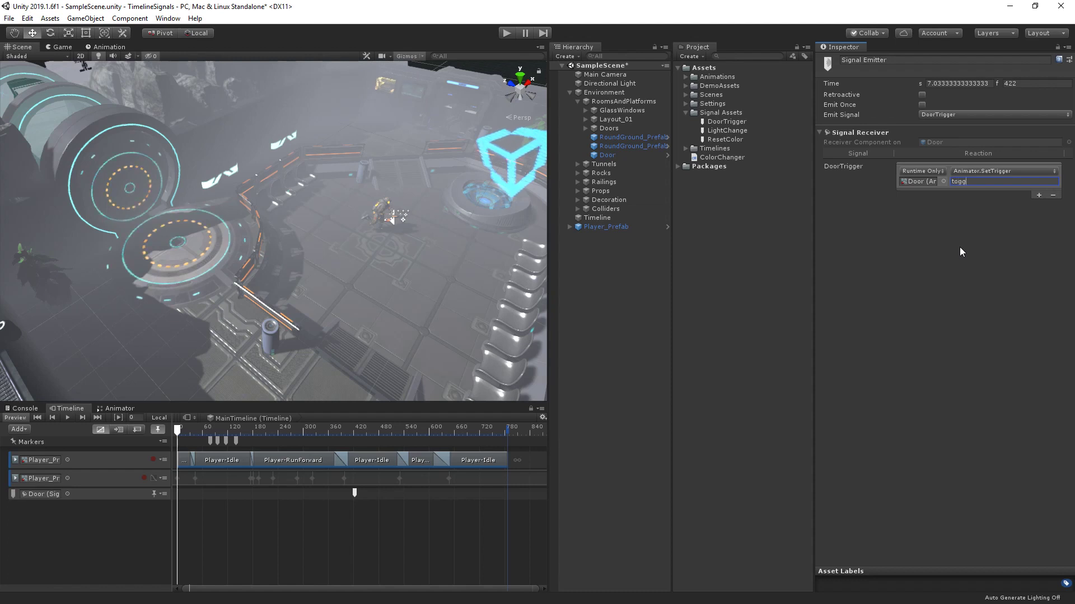
text(leDoor)
key(Return)
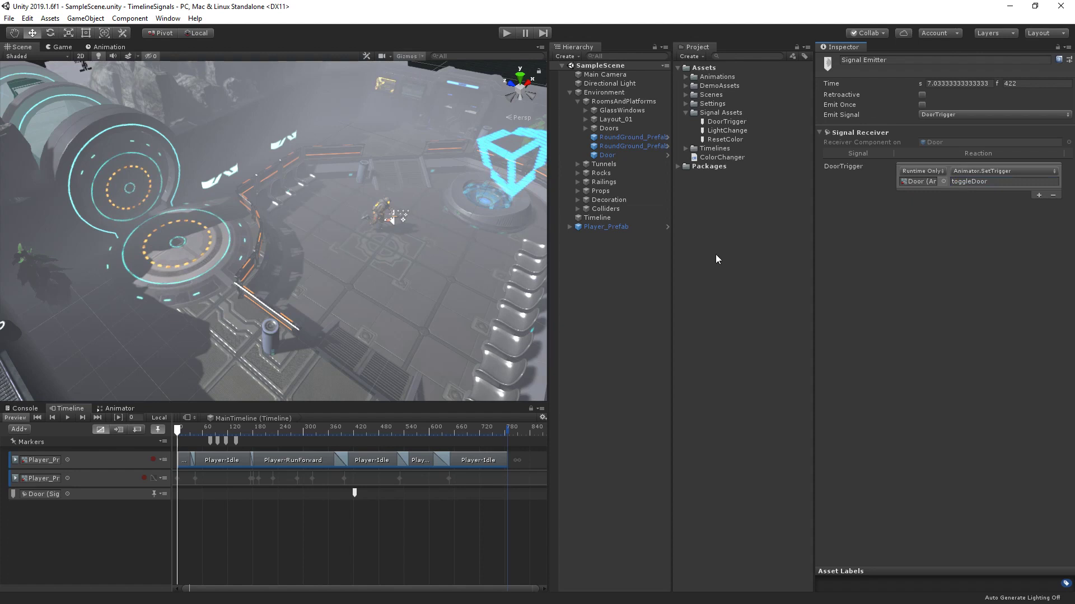
click(505, 33)
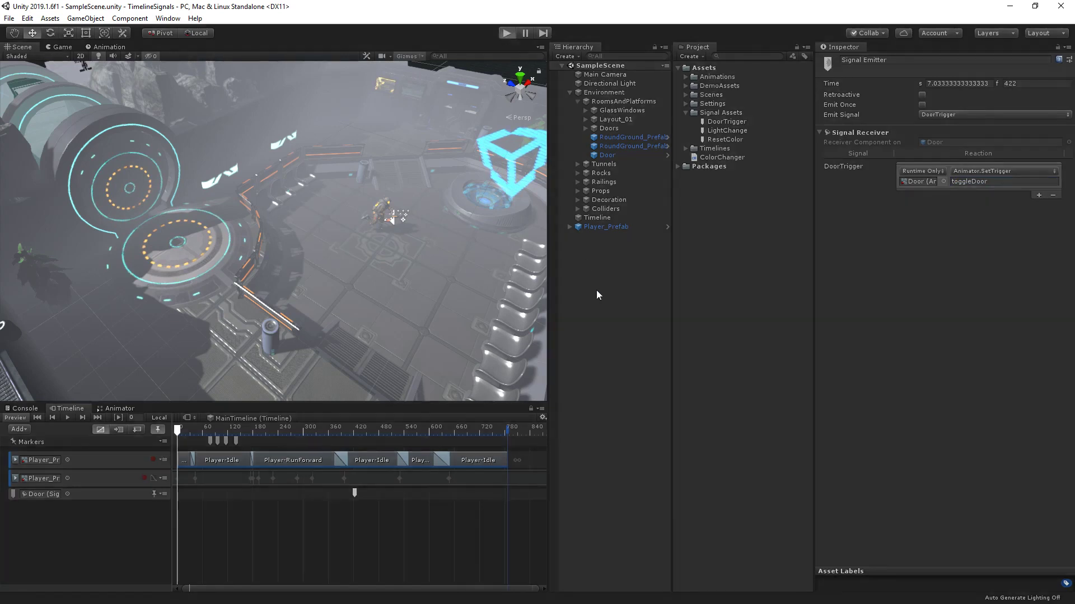
key(ctrl+p)
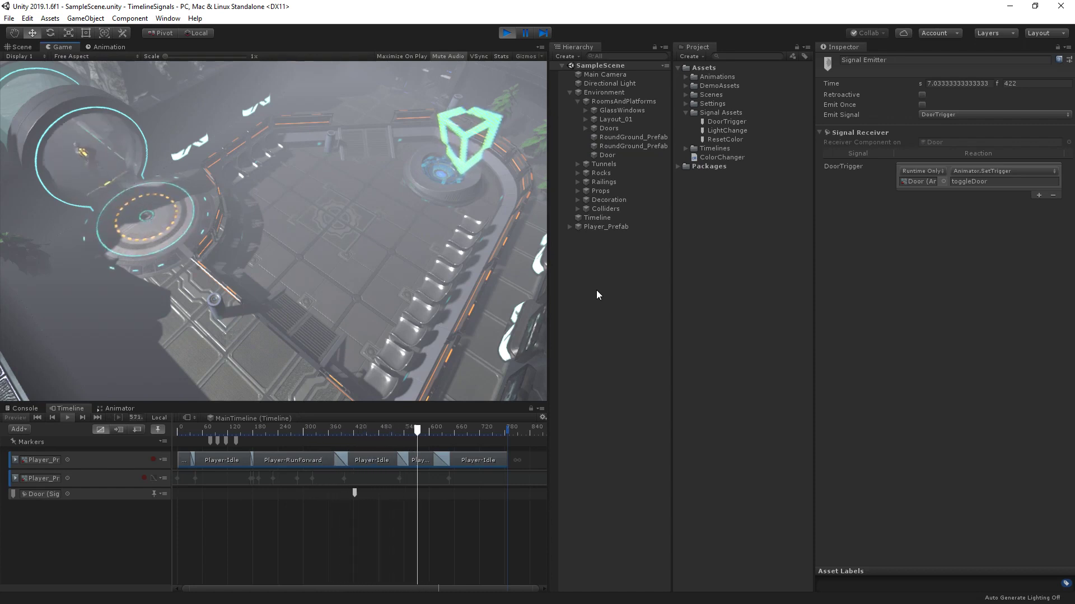
click(507, 32)
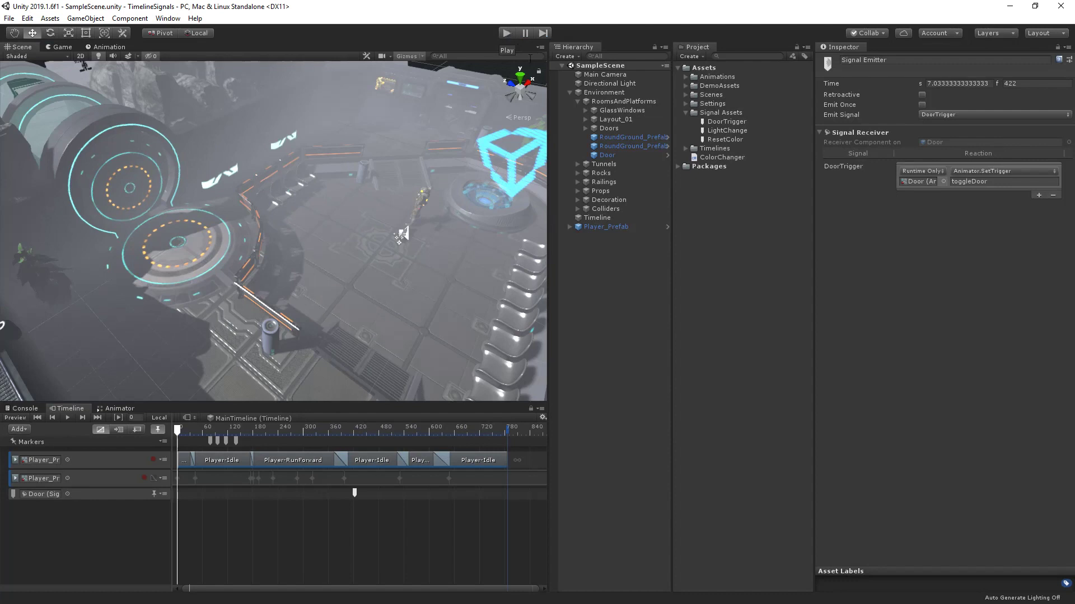
click(592, 220)
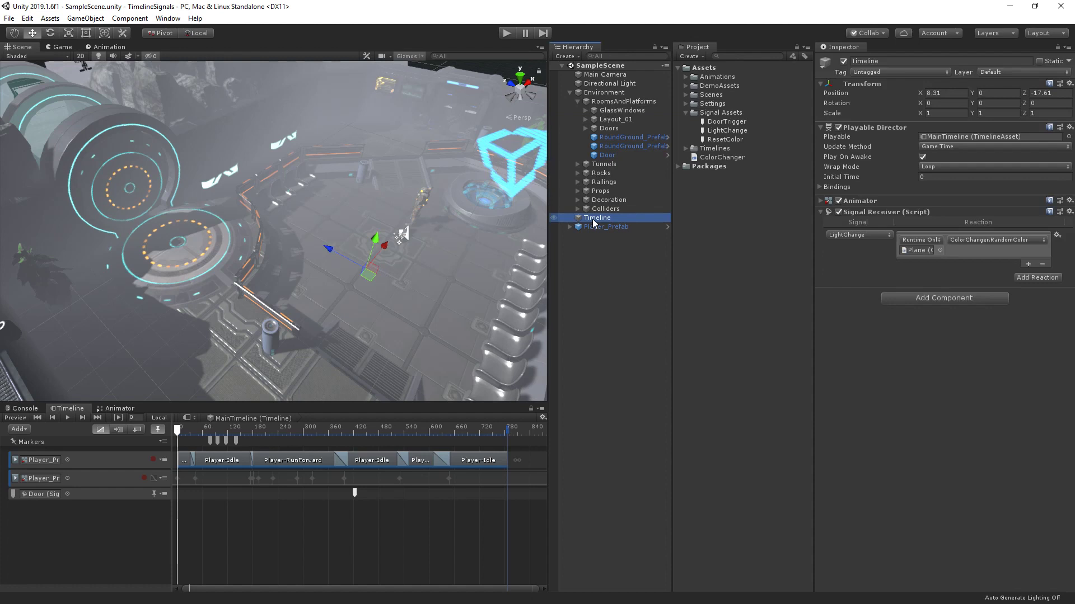
Step: Add a ResetColor reaction to the Timeline's Signal Receiver with a function entry
click(1030, 278)
click(879, 277)
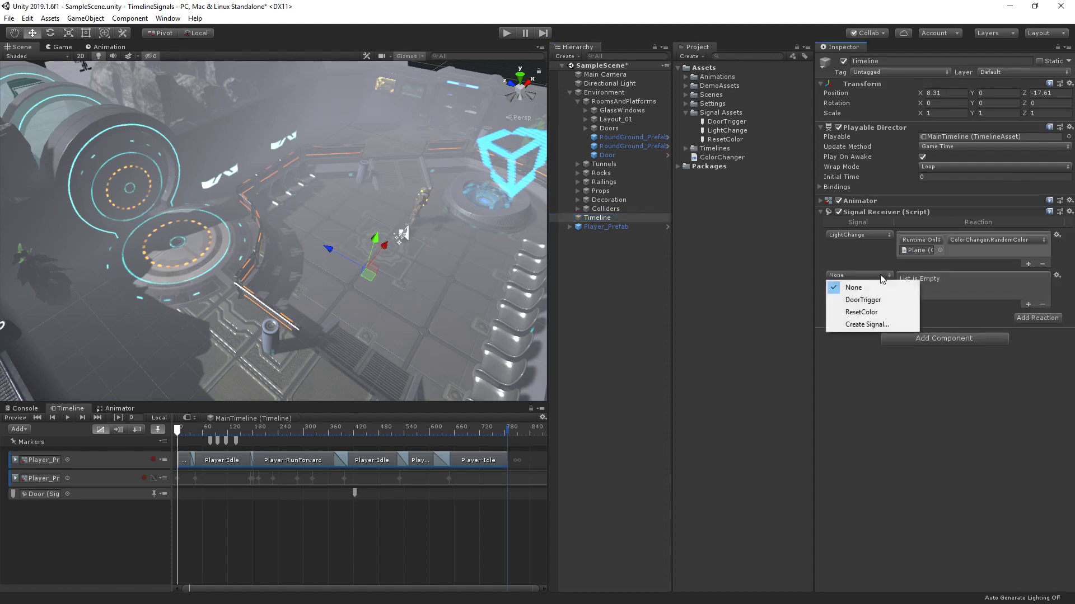
click(877, 313)
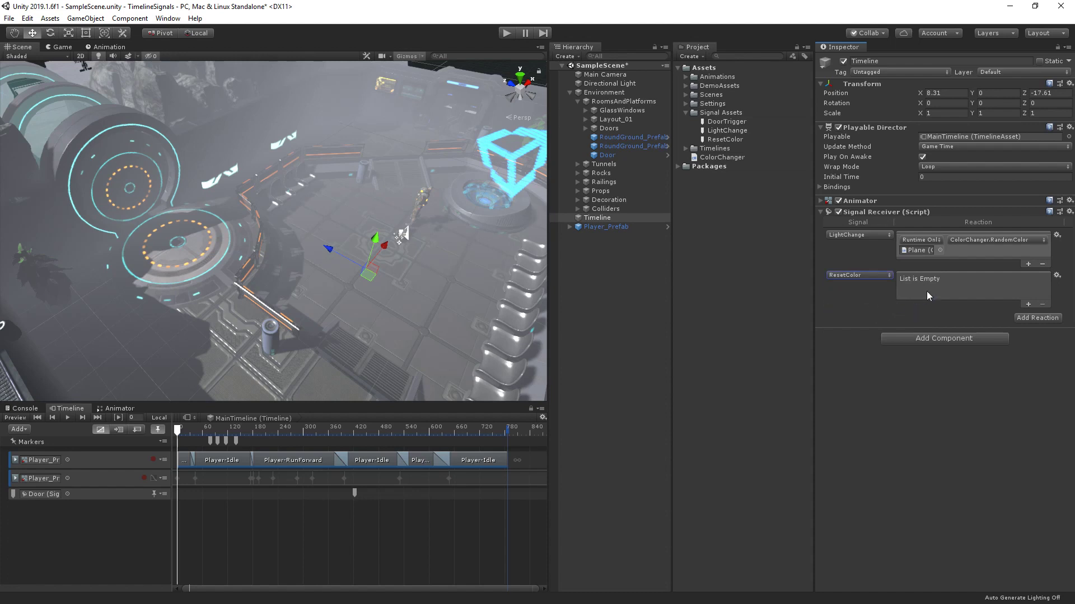
click(1028, 305)
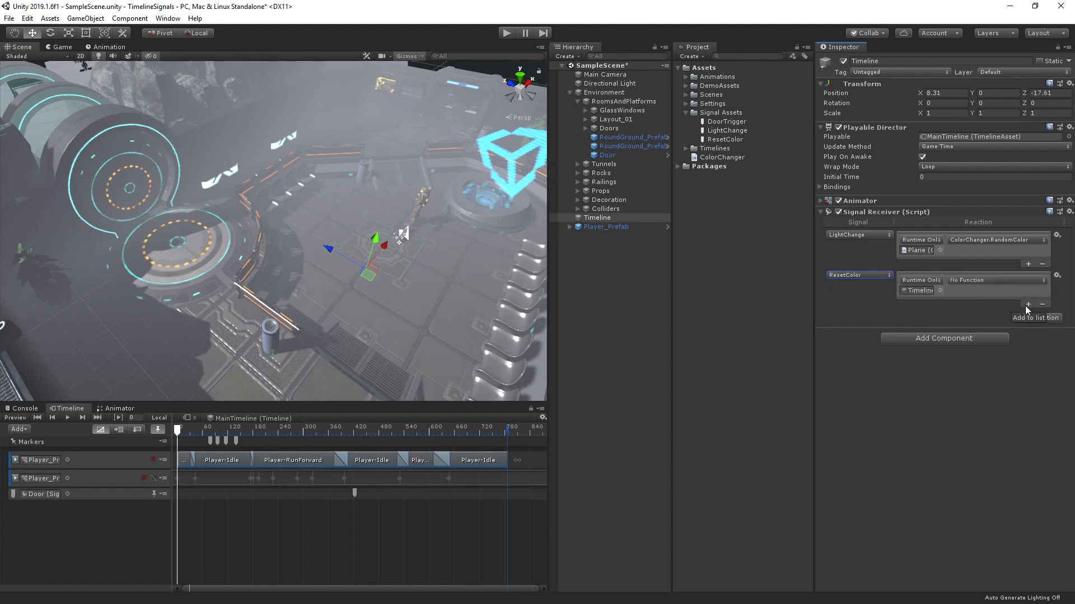
Step: Target the hologram Plane and have the reaction call ColorChanger.ResetColor()
click(511, 163)
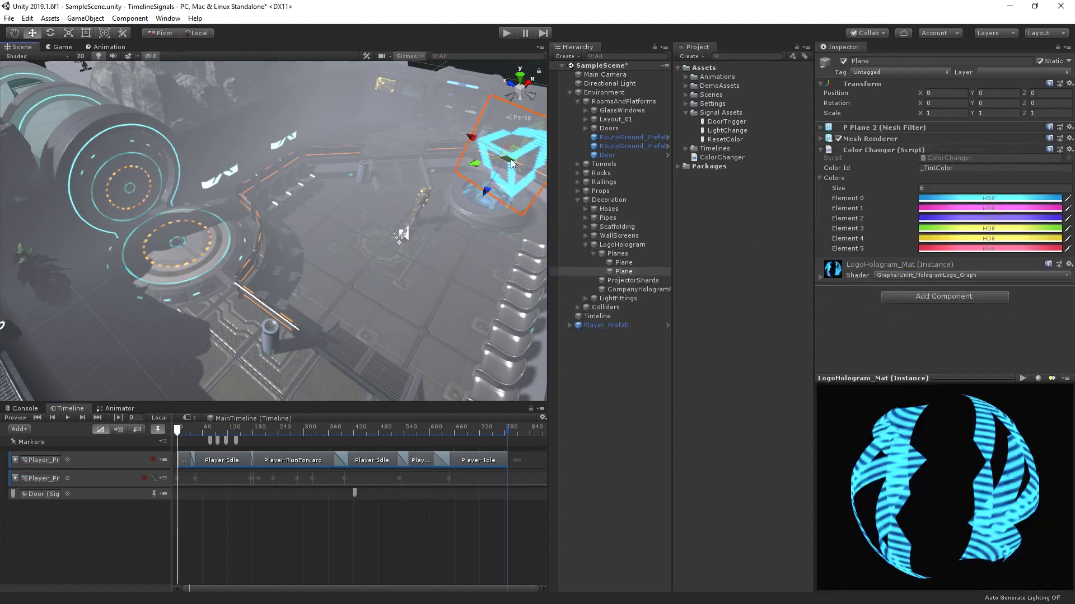
click(609, 315)
click(866, 306)
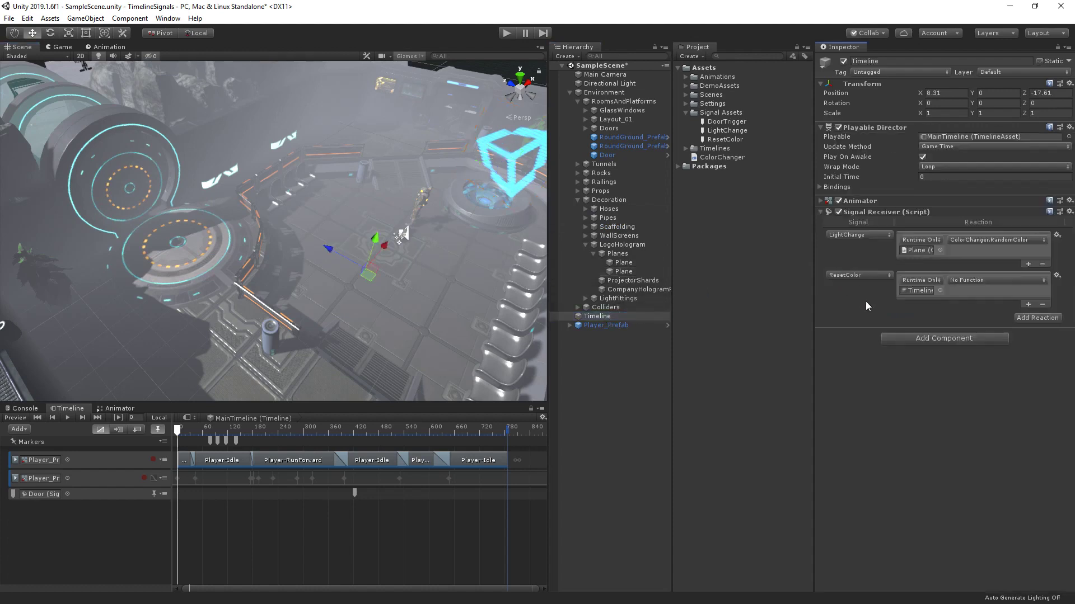
drag(626, 274, 918, 291)
click(965, 279)
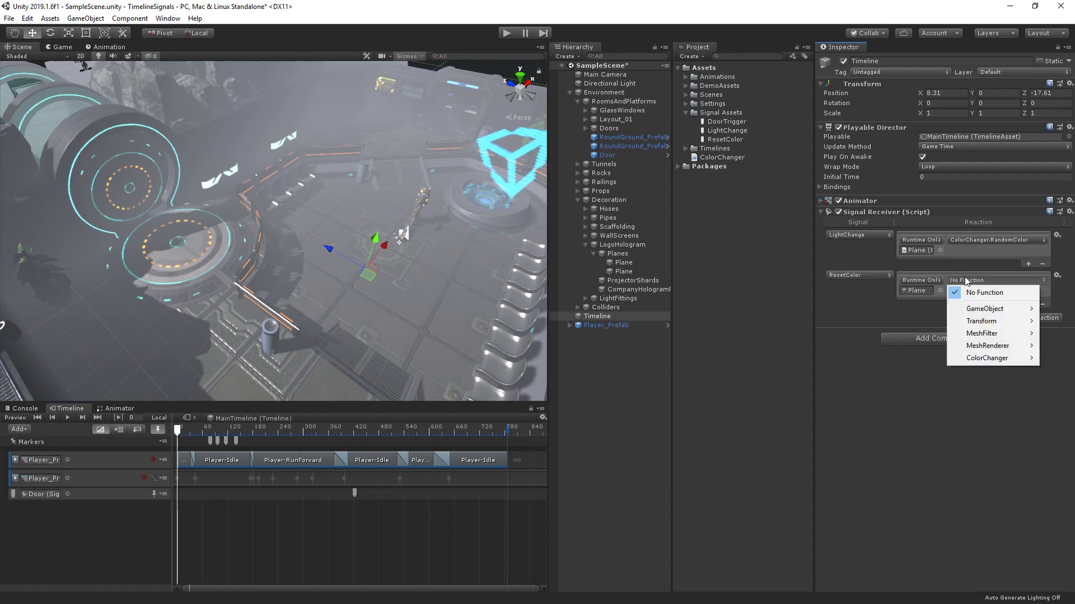
mouse_move(987, 359)
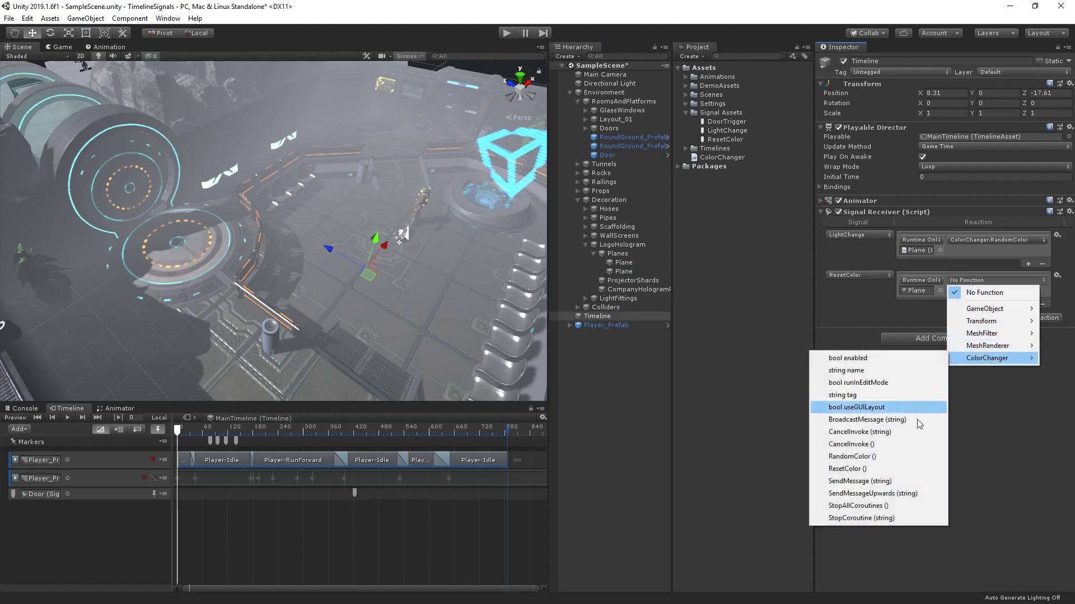
click(885, 467)
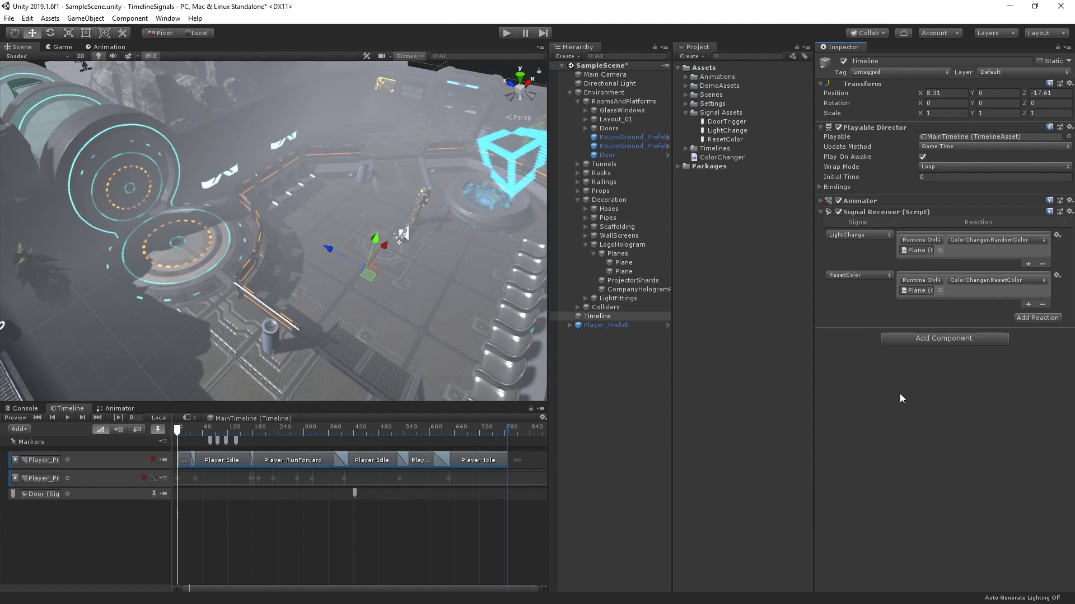
Step: Add a ResetColor signal emitter on the Markers row at frame 160, then play the scene
click(258, 447)
click(245, 429)
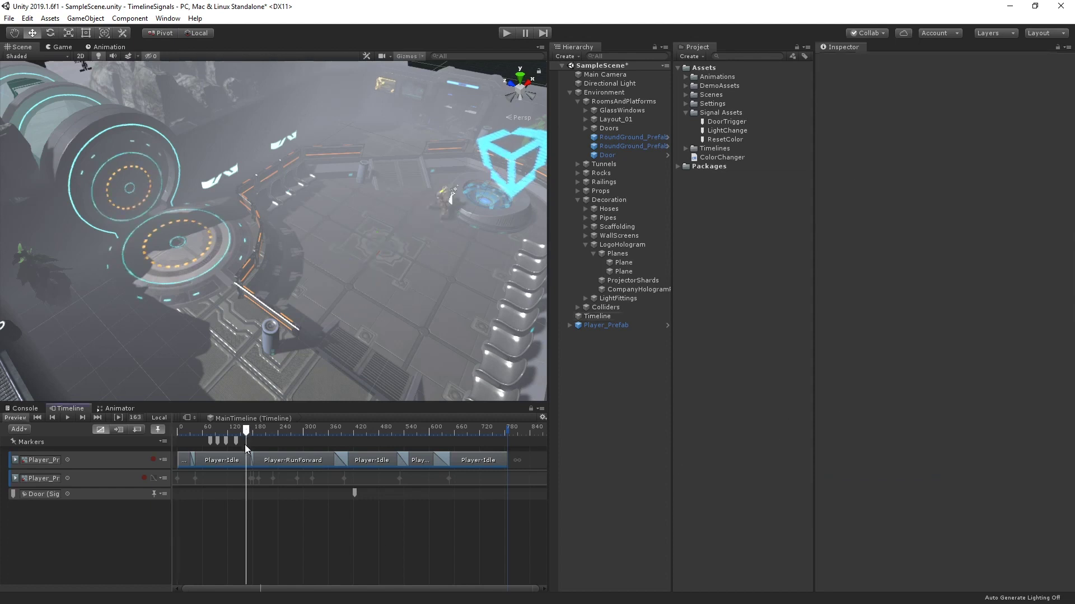
right_click(246, 446)
mouse_move(303, 506)
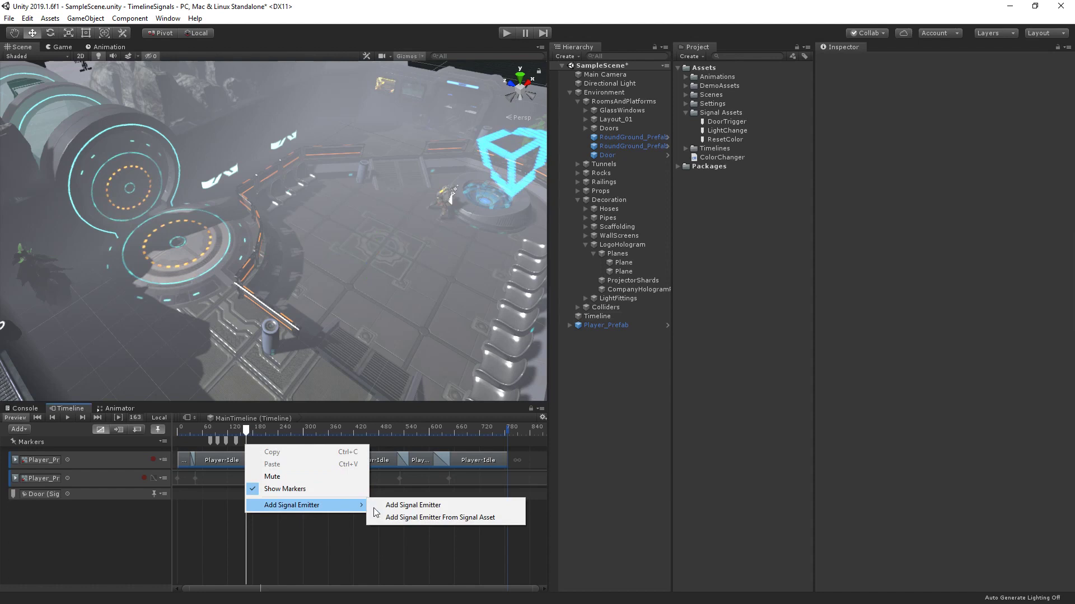
click(404, 518)
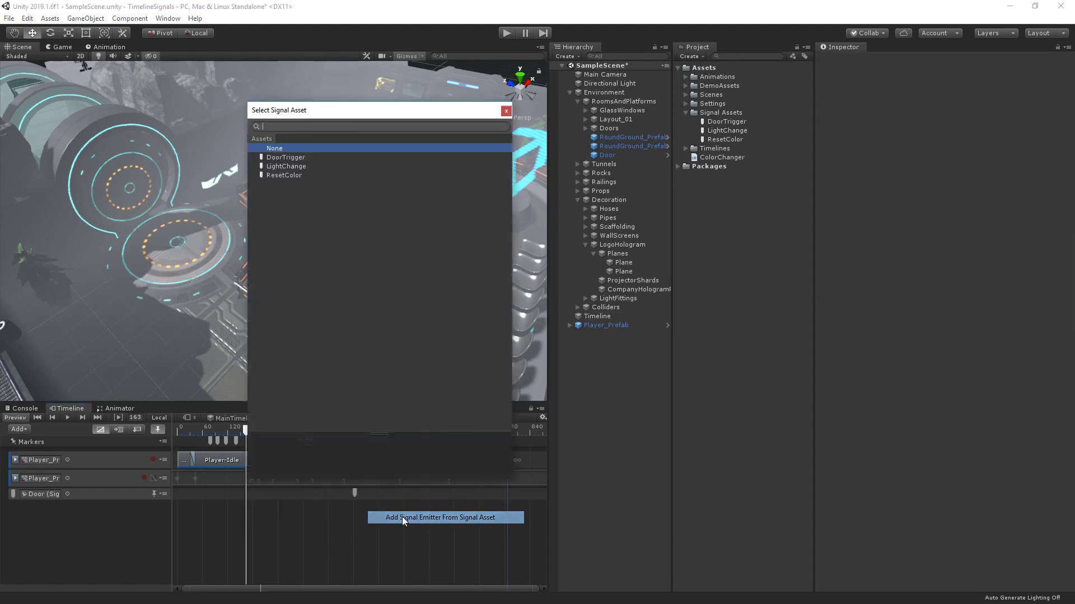
click(288, 176)
double_click(331, 174)
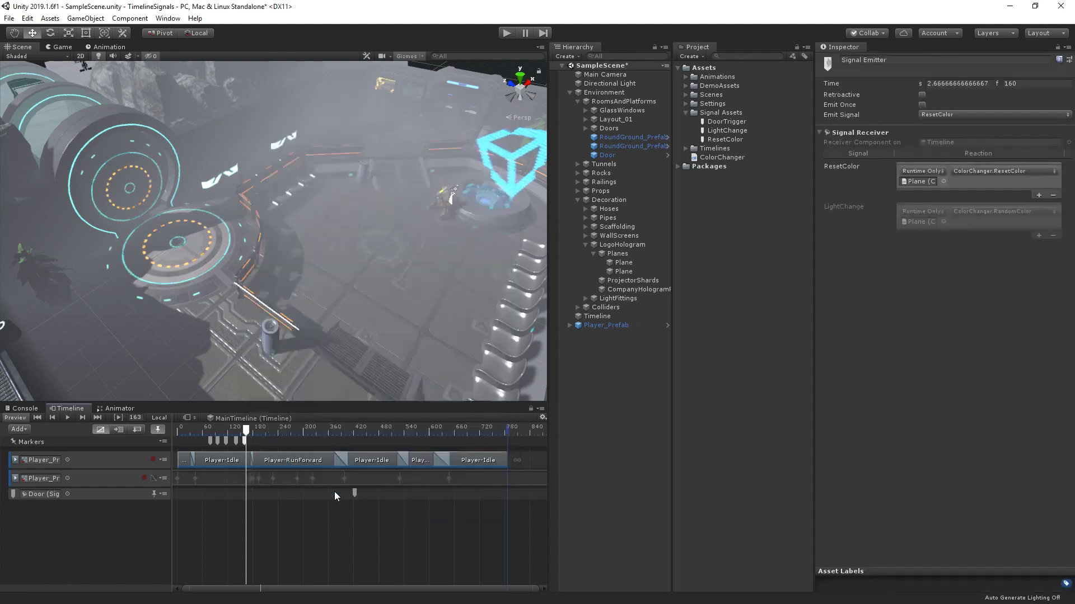
click(506, 32)
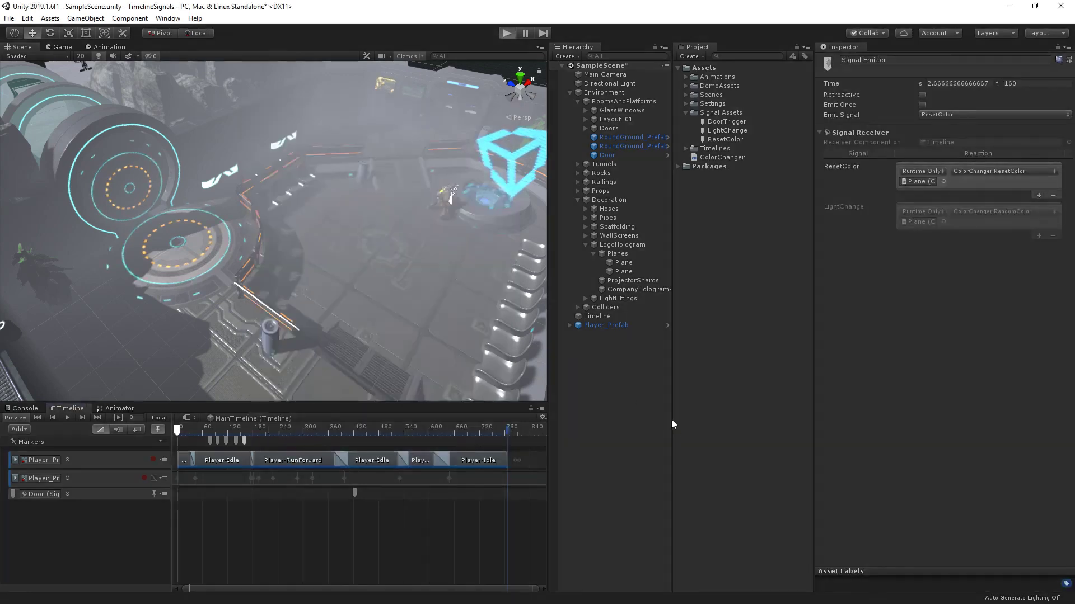